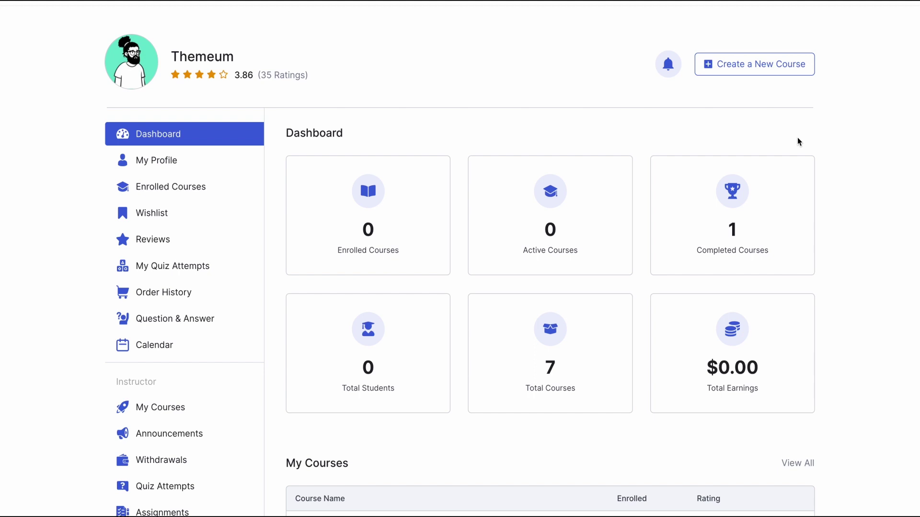
# Step: Start a new course and replace its title 'New Course' with 'Learn Javascript 101'
pyautogui.click(771, 78)
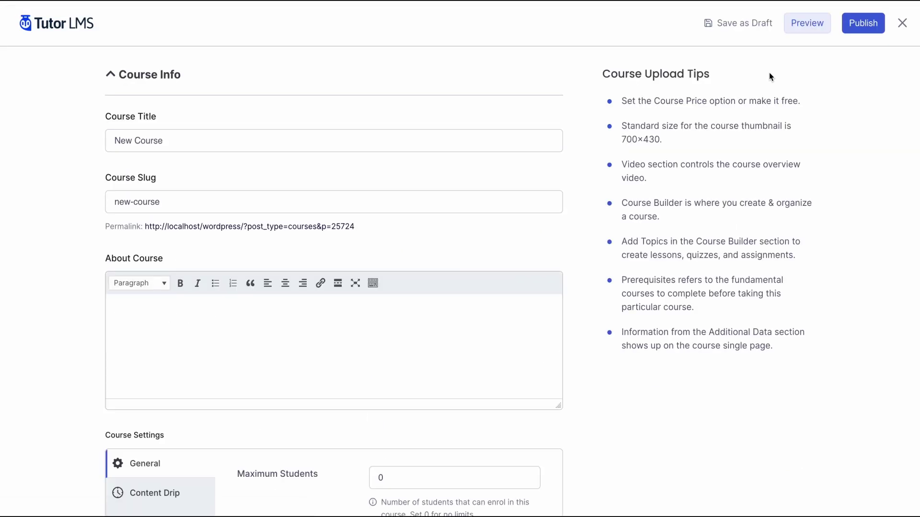
pyautogui.click(217, 138)
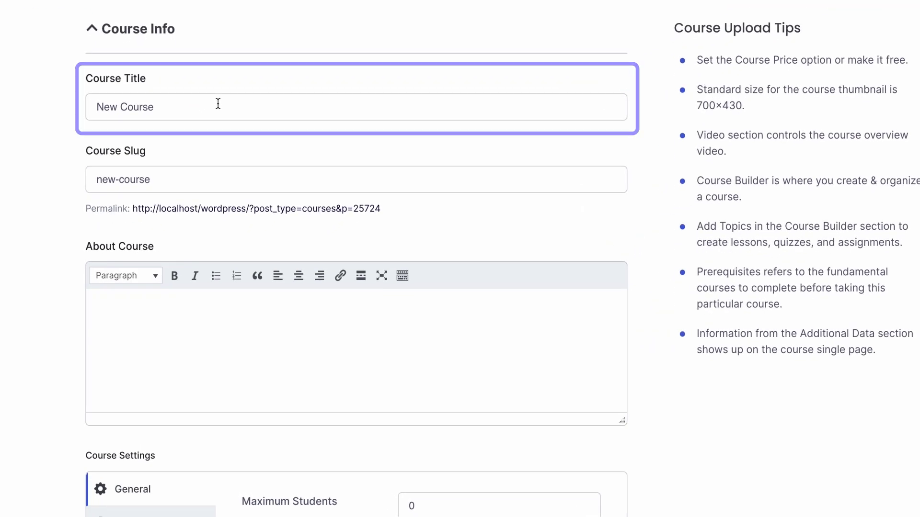
pyautogui.doubleClick(218, 104)
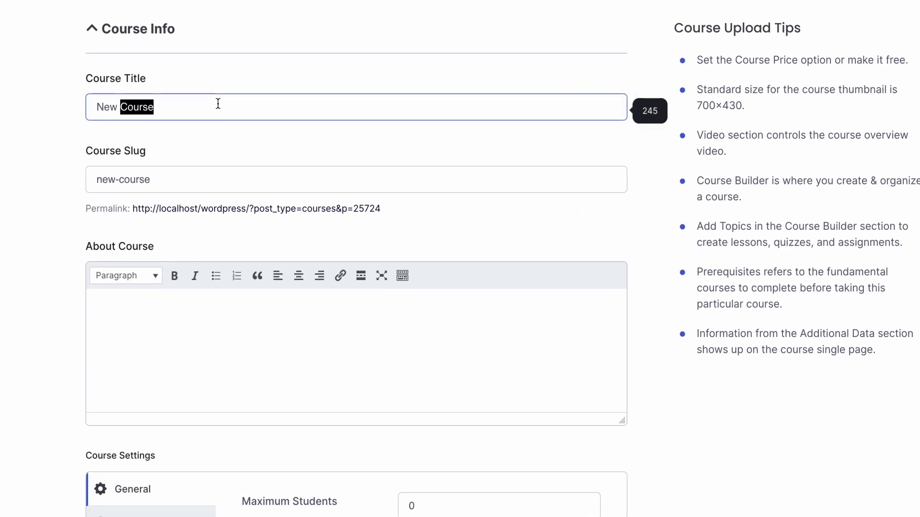
pyautogui.tripleClick(217, 104)
pyautogui.write('Learn Javascript 101')
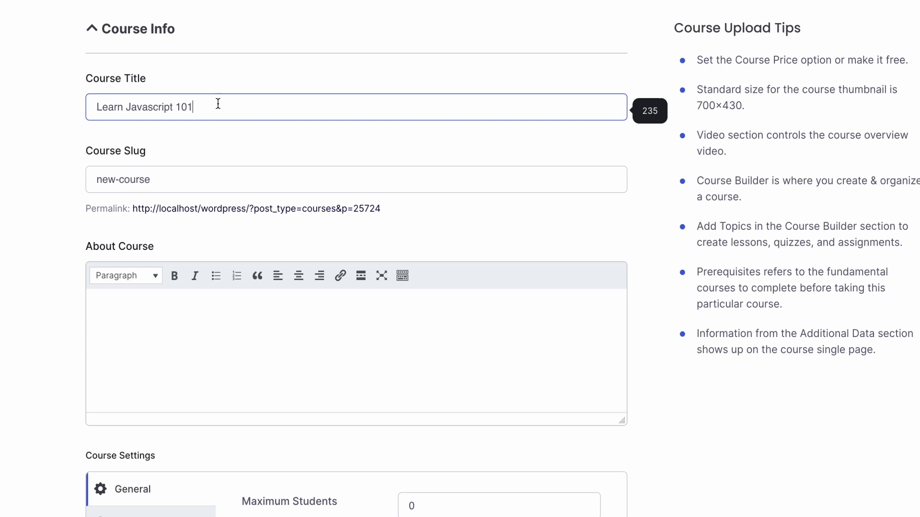
pyautogui.click(52, 176)
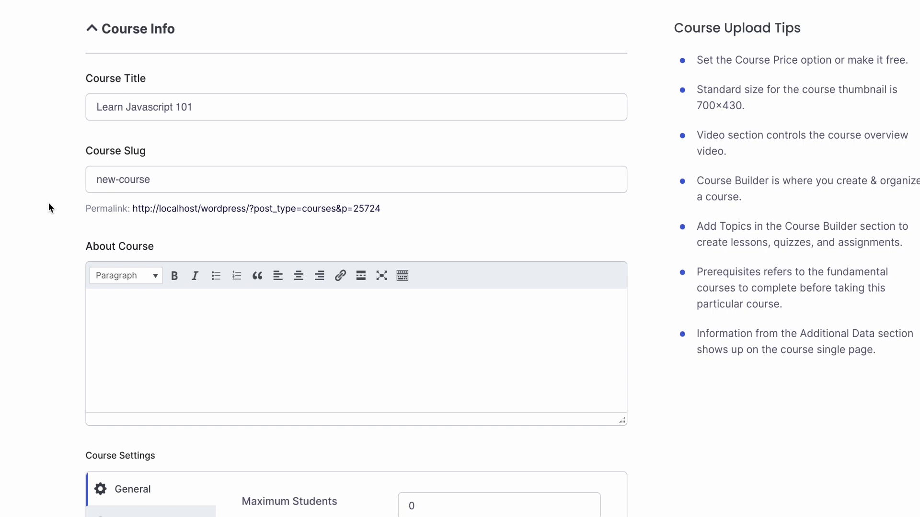
# Step: Change the course slug from new-course to learn-js
pyautogui.click(148, 180)
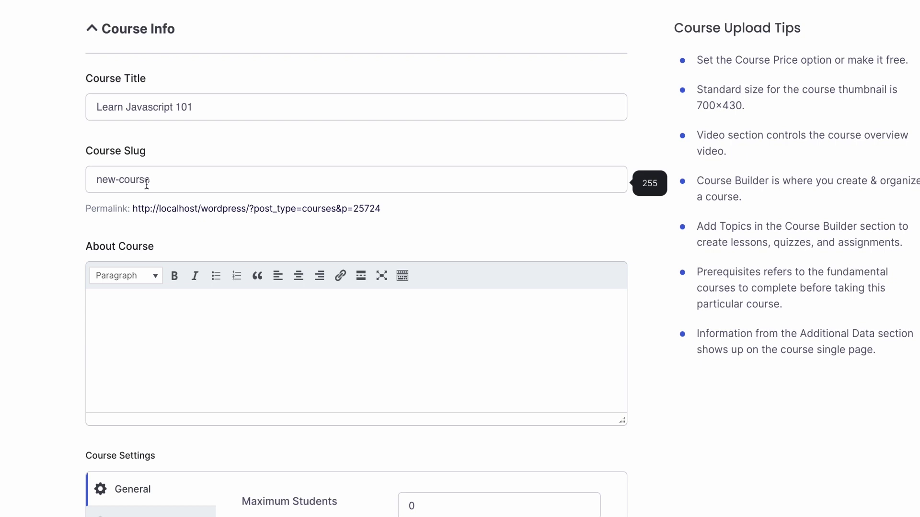
pyautogui.tripleClick(154, 179)
pyautogui.write('Learn-js')
pyautogui.click(102, 179)
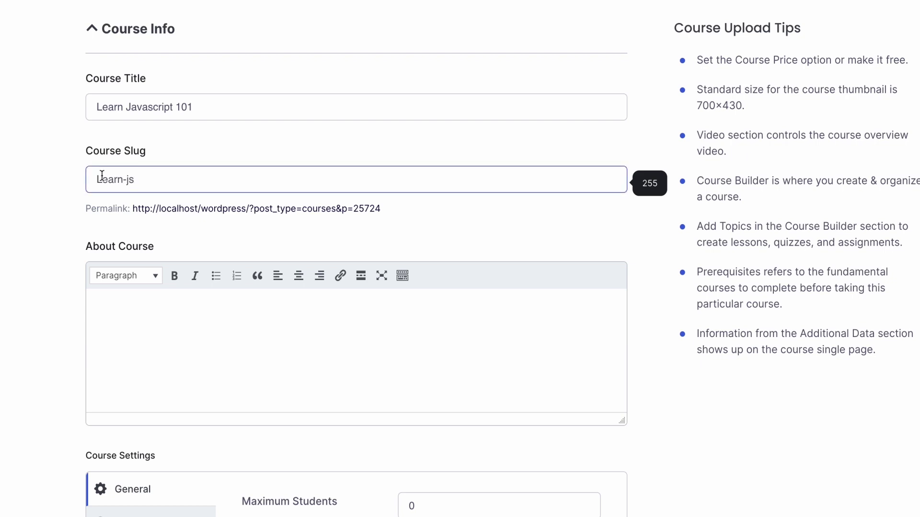
pyautogui.press('BackSpace')
pyautogui.write('l')
# Step: Paste the multi-paragraph JavaScript course description into About Course
pyautogui.click(178, 340)
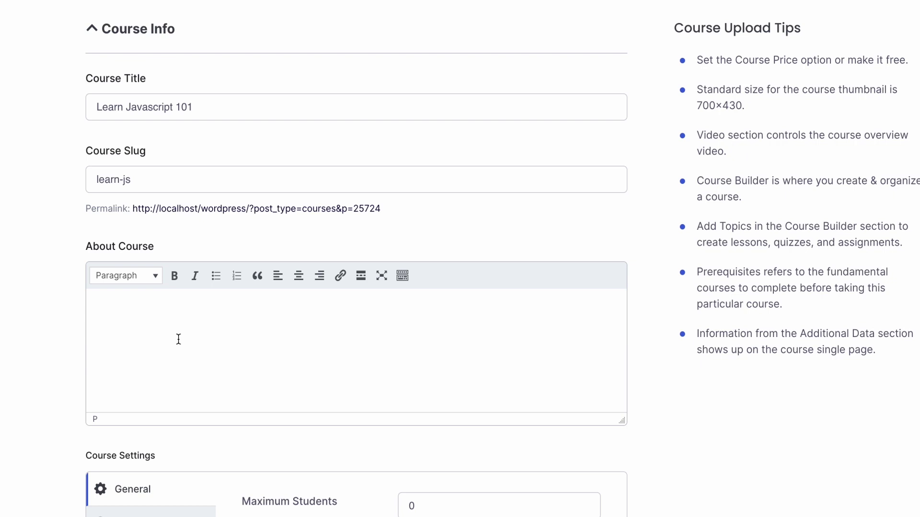
pyautogui.click(180, 329)
pyautogui.write("One of the web's most potent and adaptable programming languages is JavaScript. Most websites, including this one, rely on it to enable their dynamic behavior. Takeaway Knowledge: The most recent JavaScript syntax will be used to teach you the principles of programming and basic object-oriented ideas. The lectures in this series establish the groundwork for utilizing JavaScript in any setting.")
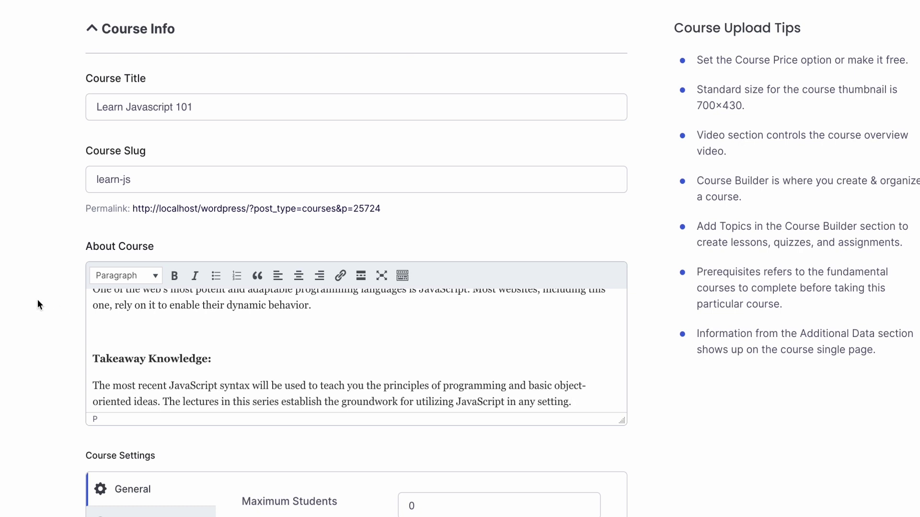
# Step: Set the course difficulty level to Beginner
pyautogui.scroll(-9, 338, 168)
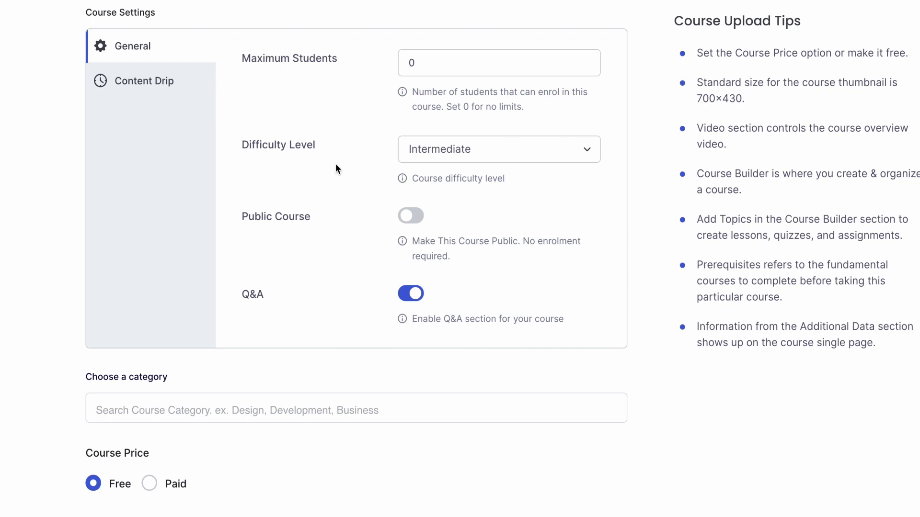
pyautogui.click(450, 158)
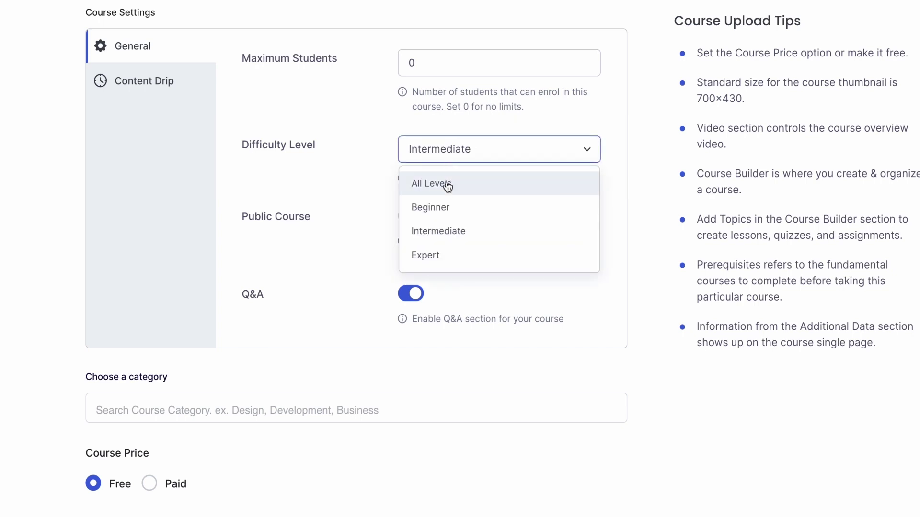
pyautogui.click(442, 209)
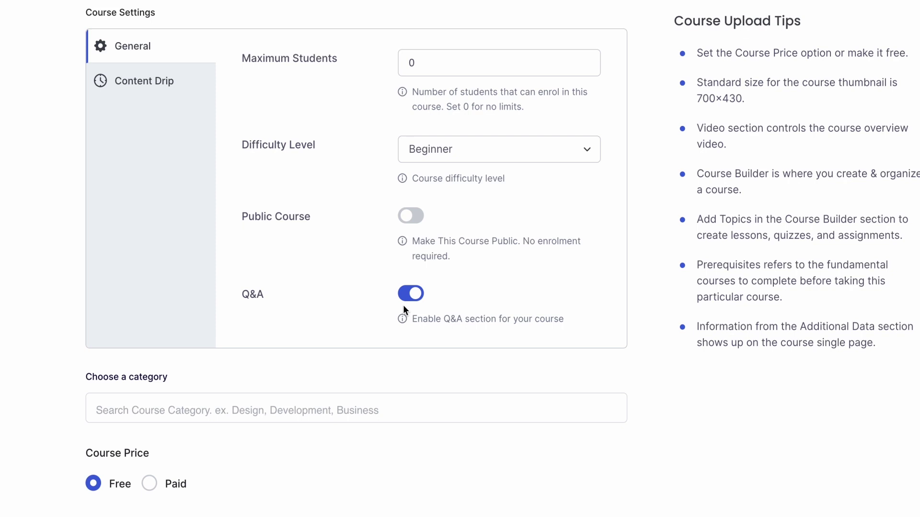
# Step: Search categories for 'de' and add the Development category
pyautogui.click(370, 413)
pyautogui.write('de')
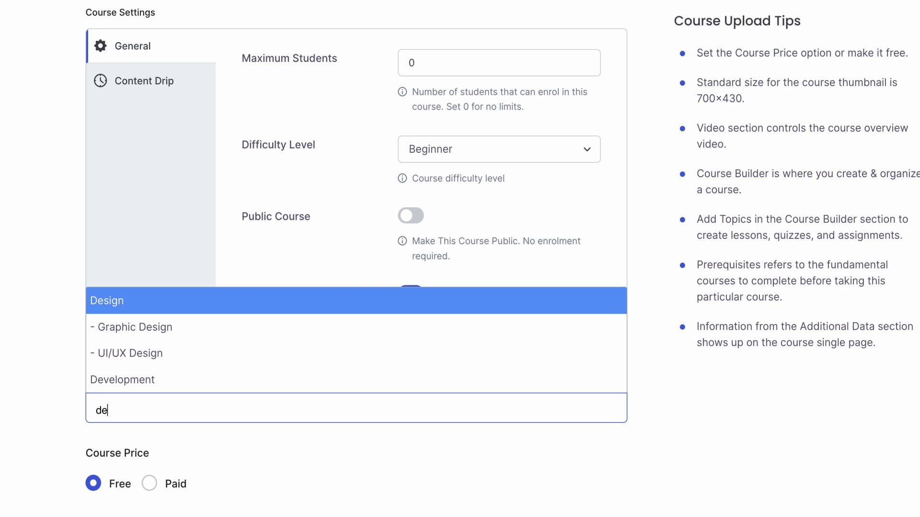
pyautogui.click(192, 386)
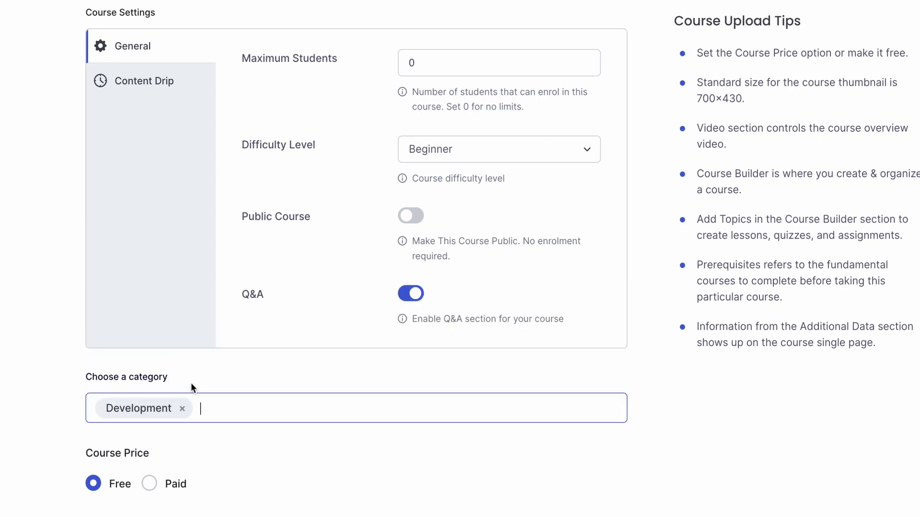
pyautogui.scroll(-7, 219, 433)
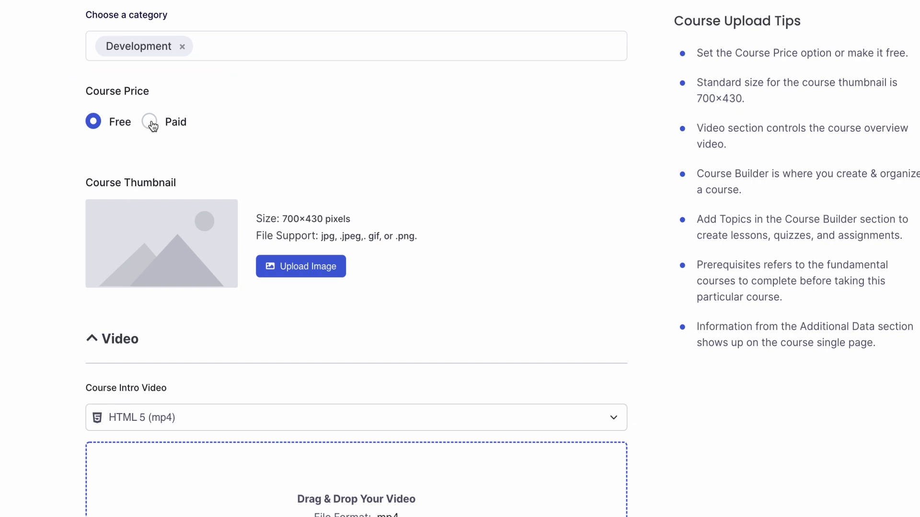
# Step: Make the course Paid with a 20 regular price and a 10 discounted price
pyautogui.click(150, 122)
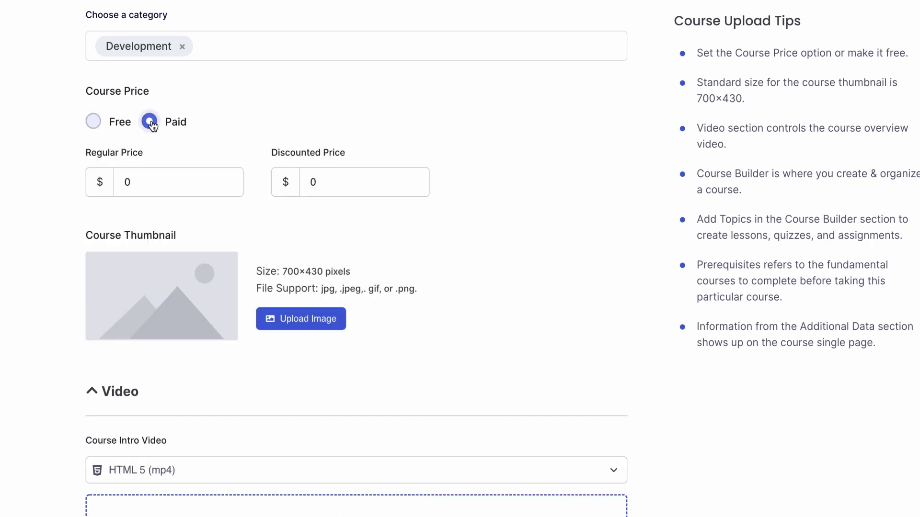
pyautogui.click(202, 190)
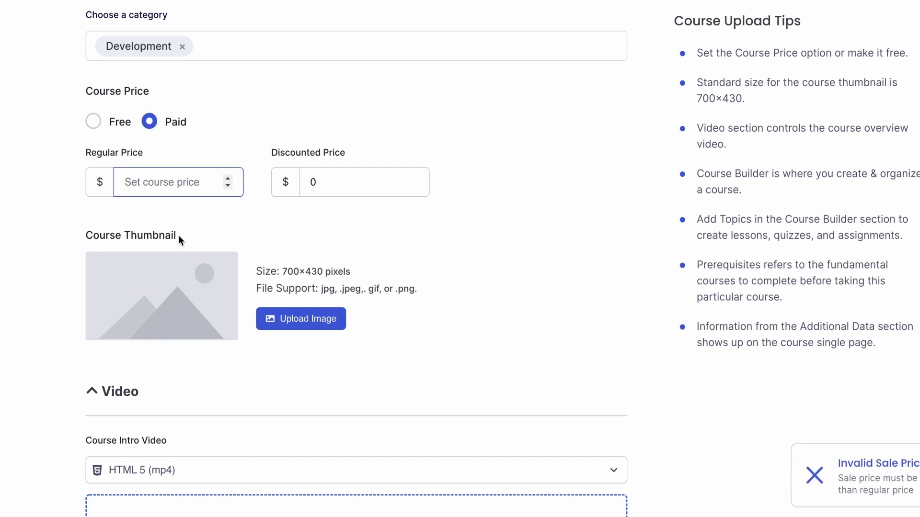
pyautogui.write('20')
pyautogui.click(353, 179)
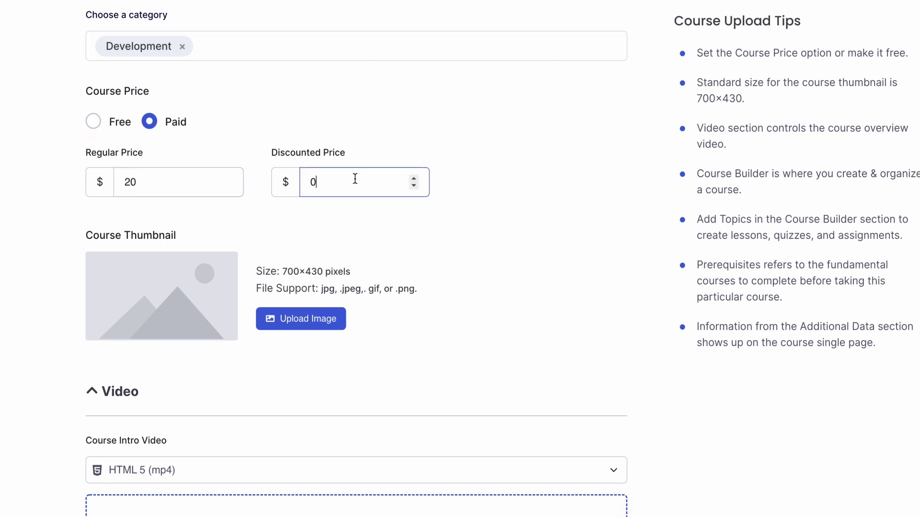
pyautogui.press('BackSpace')
pyautogui.write('10')
# Step: Set the intro video source to YouTube and paste the video URL
pyautogui.click(296, 362)
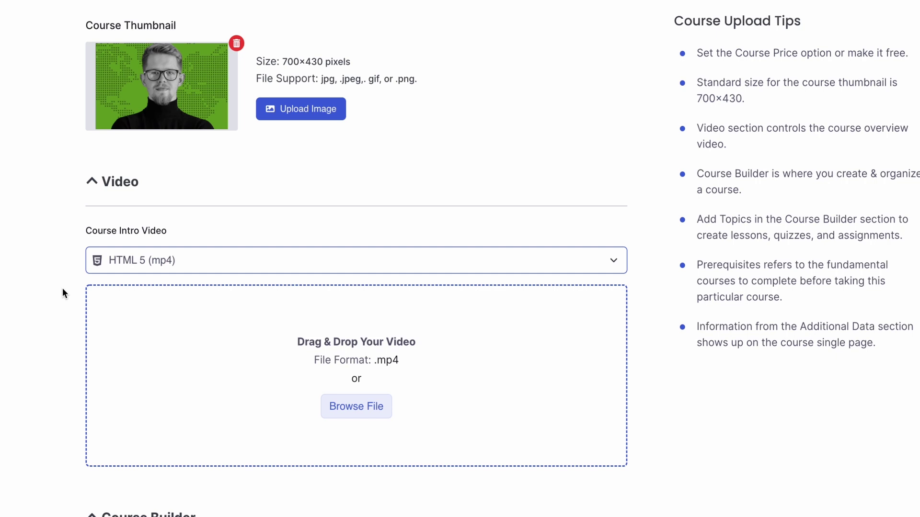
pyautogui.click(141, 267)
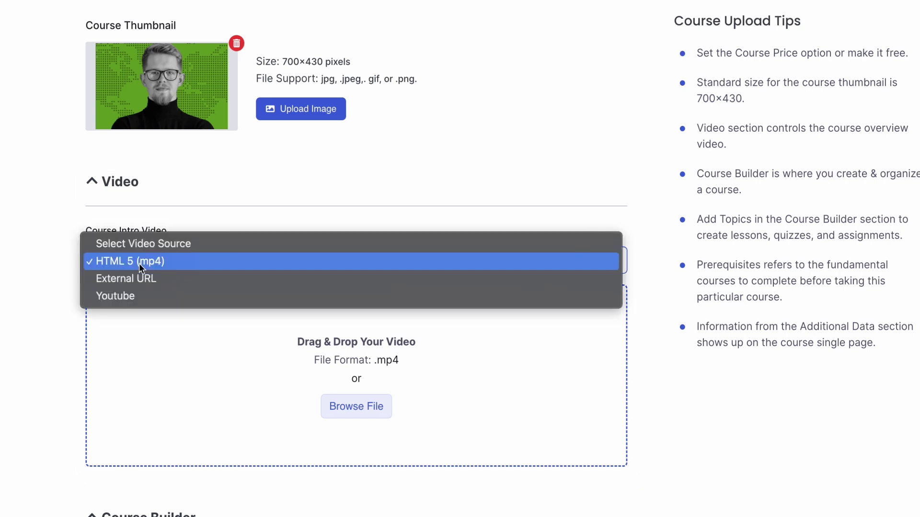
pyautogui.click(126, 295)
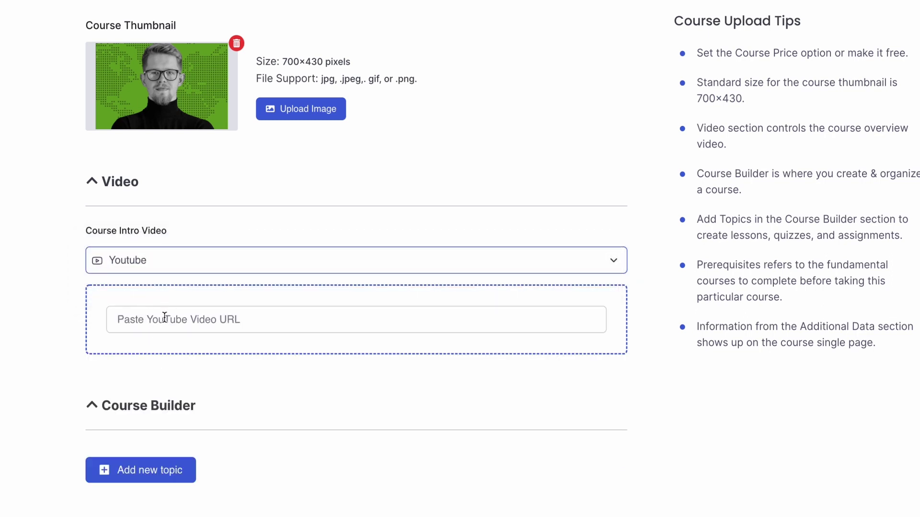
pyautogui.click(165, 318)
pyautogui.write('https://www.youtube.com/watch?v=yGDwk4z9EEg&t=112s')
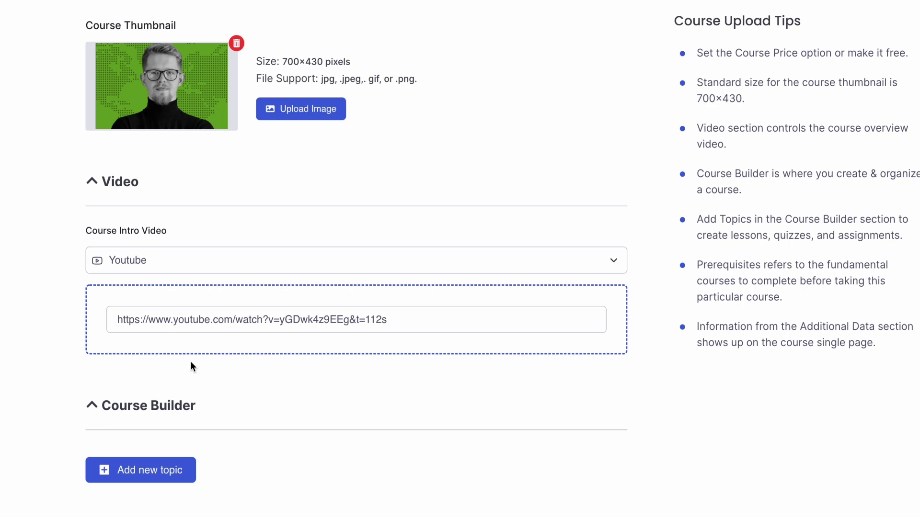
pyautogui.scroll(-3, 191, 363)
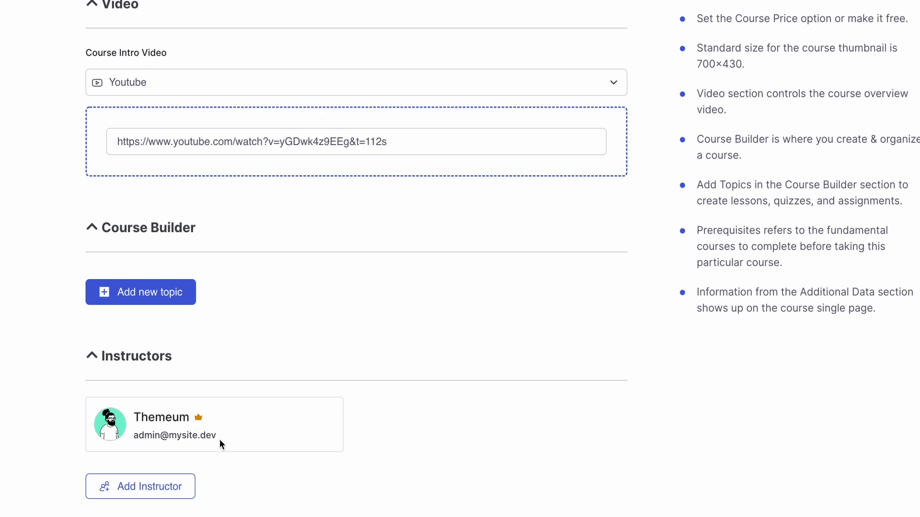
# Step: Upload the 2 MB Eloquent_JavaScript file under Course Attachments
pyautogui.click(160, 487)
pyautogui.scroll(-3, 529, 426)
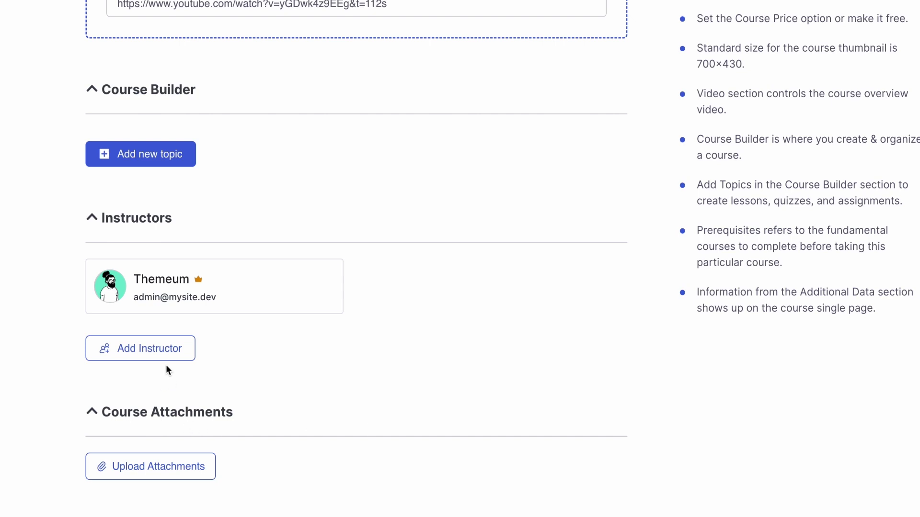
pyautogui.click(186, 477)
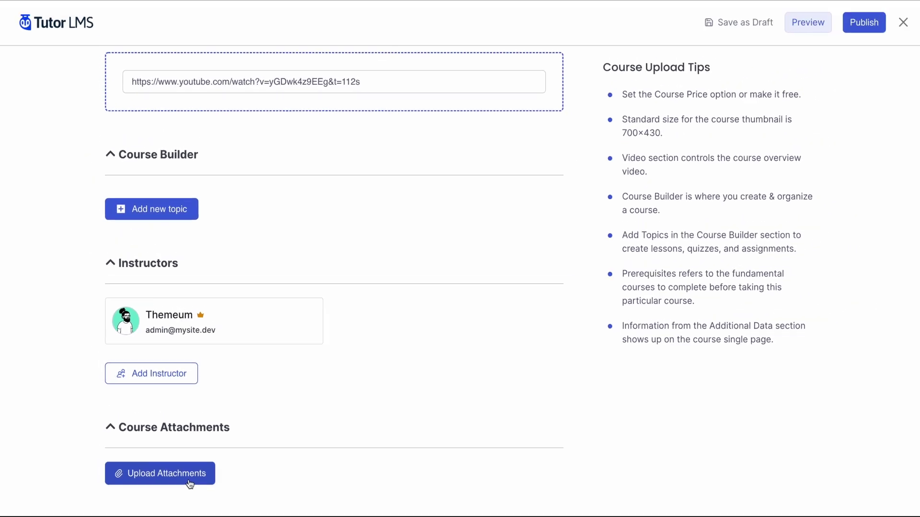
pyautogui.click(190, 484)
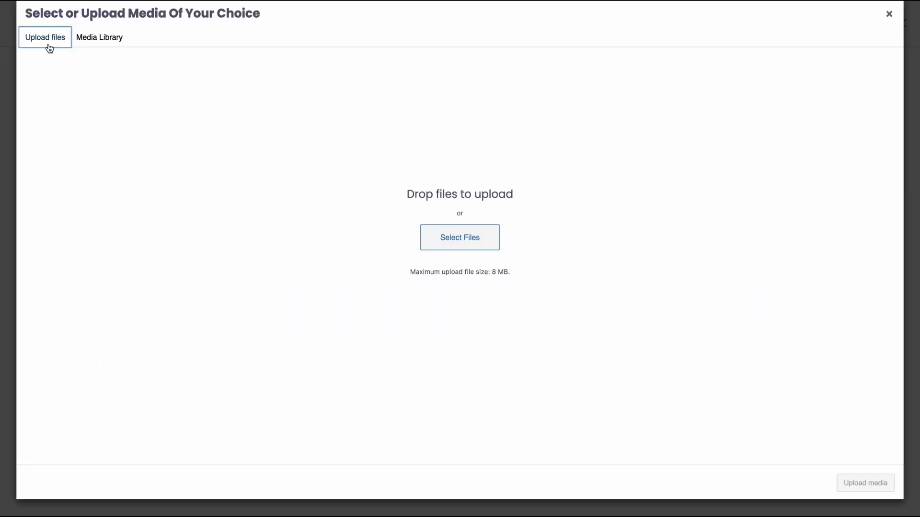
pyautogui.click(474, 236)
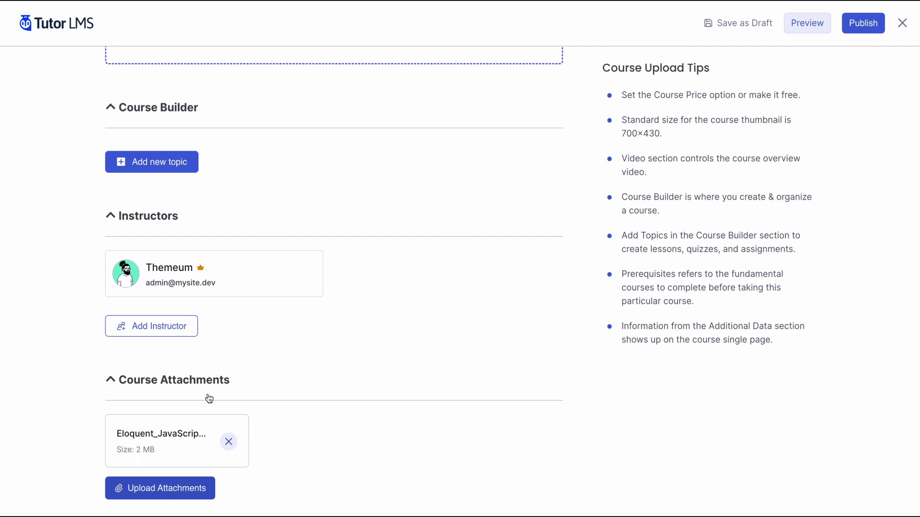
# Step: Paste the list of course benefits into What Will I Learn?
pyautogui.scroll(-10, 230, 287)
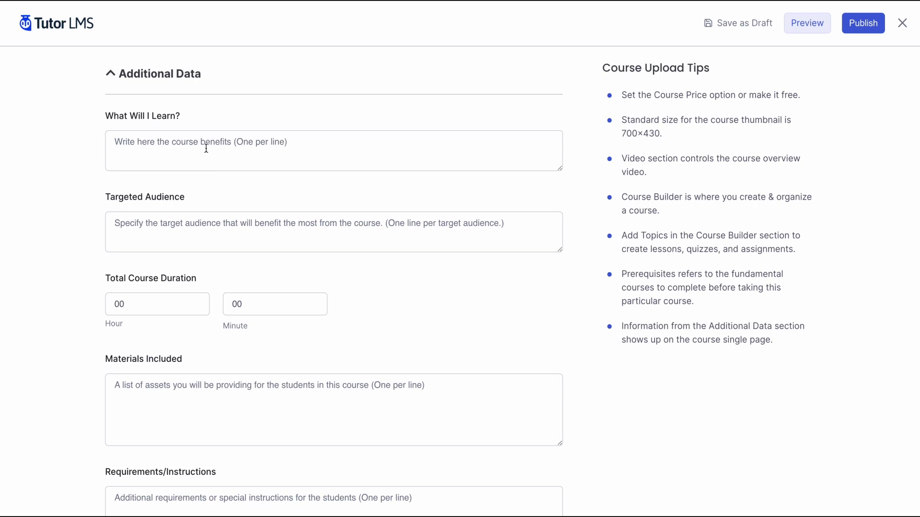
pyautogui.click(209, 145)
pyautogui.write('What exactly does the course cover, then?  Create 5 stunning projects for the real world for your portfolio! You will learn how to organize and architect your apps using flowcharts and typical JavaScript patterns through these projects.  Learn the foundational concepts of JavaScript, including variables, if/else, operators, boolean logic, functions, arrays, objects, loops, strings, and more.  Learn contemporary JavaScript (ES6+) from scratch: Destructuring, the spread operator, default arguments, optional chaining (ES2020), and more  The inner workings of JavaScript, including its engines, call stack, hoisting, scoping, "this" keyword, reference values, and more.')
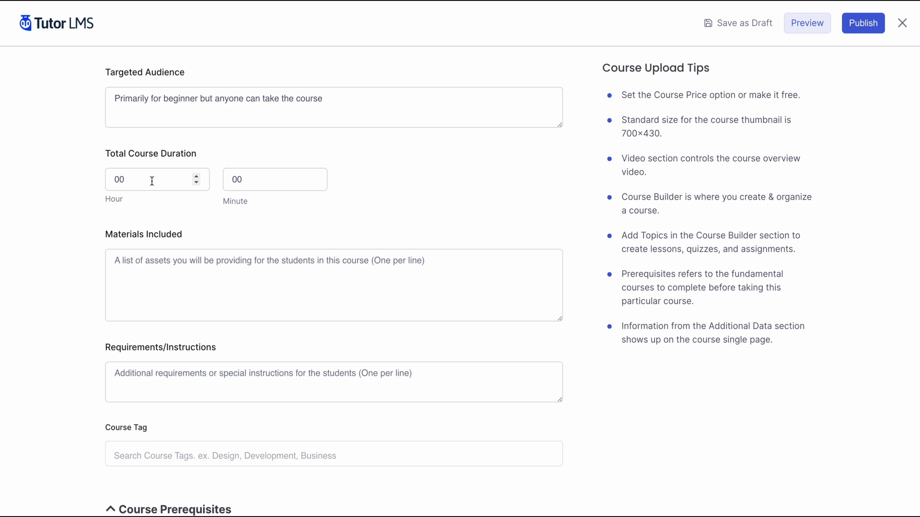
# Step: Set the course duration to 5 hours
pyautogui.click(152, 181)
pyautogui.write('5')
pyautogui.scroll(-1, 81, 295)
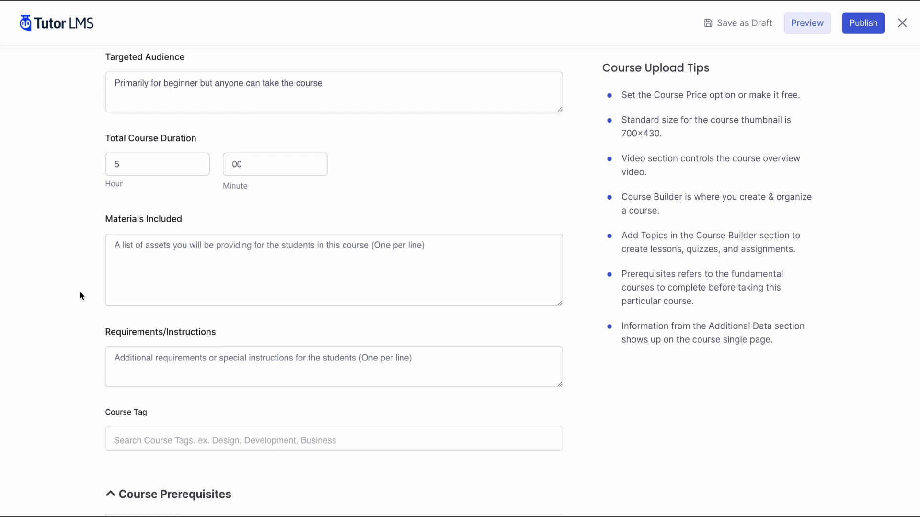
# Step: Paste two JavaScript book titles into Materials Included and three requirements into Requirements/Instructions
pyautogui.click(141, 272)
pyautogui.write('Books - Eloquent JavaScript  \tJavaScript (ES2015+) Enlightenment')
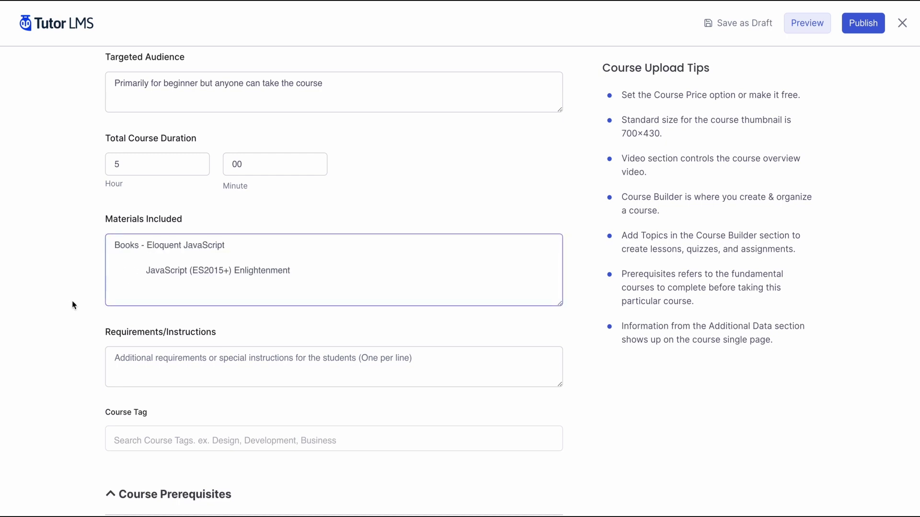
pyautogui.click(96, 361)
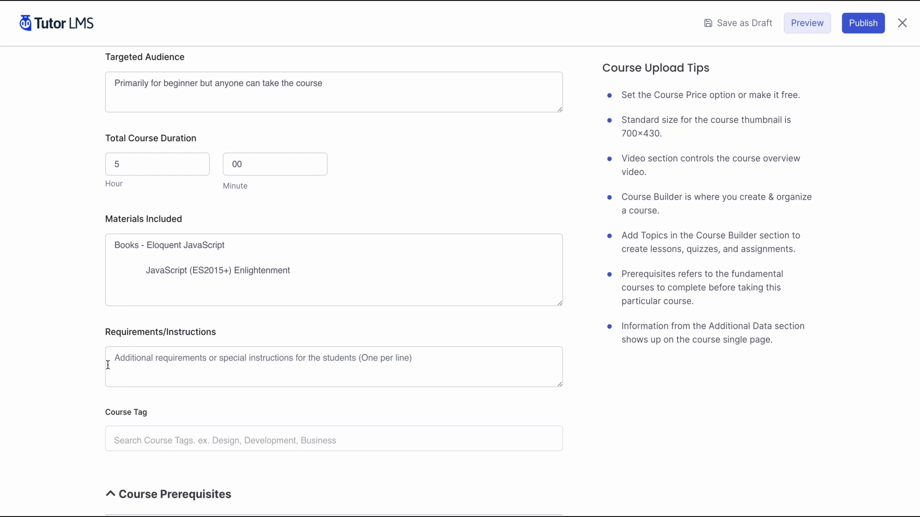
pyautogui.click(115, 363)
pyautogui.write('No coding experience is necessary to take this course! I take you from beginner to expert!  Any computer and OS will work — Windows, macOS or Linux. We will set up your text editor the course.  A basic understanding of HTML and CSS is a plus, but not a must! The course includes an HTML and CSS crash course.')
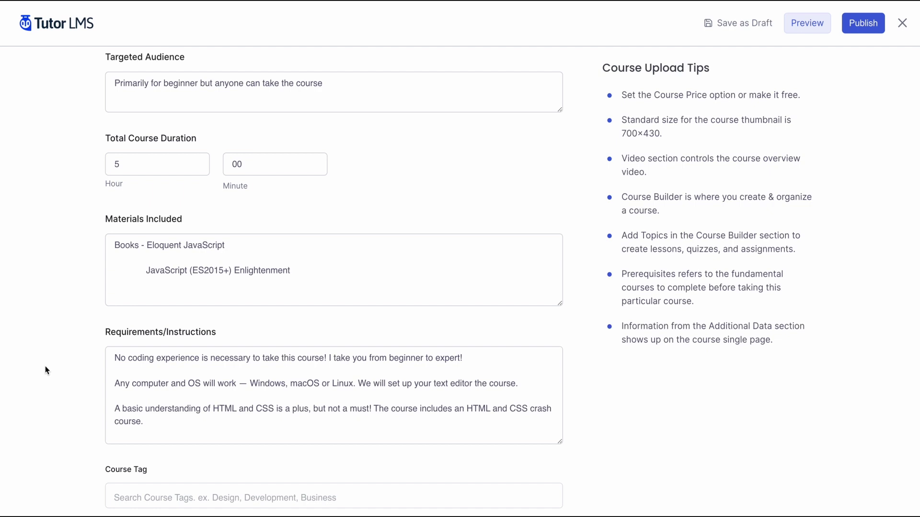
# Step: Search 'j' in Course Tag and add the JavaScript tag
pyautogui.scroll(-1, 45, 366)
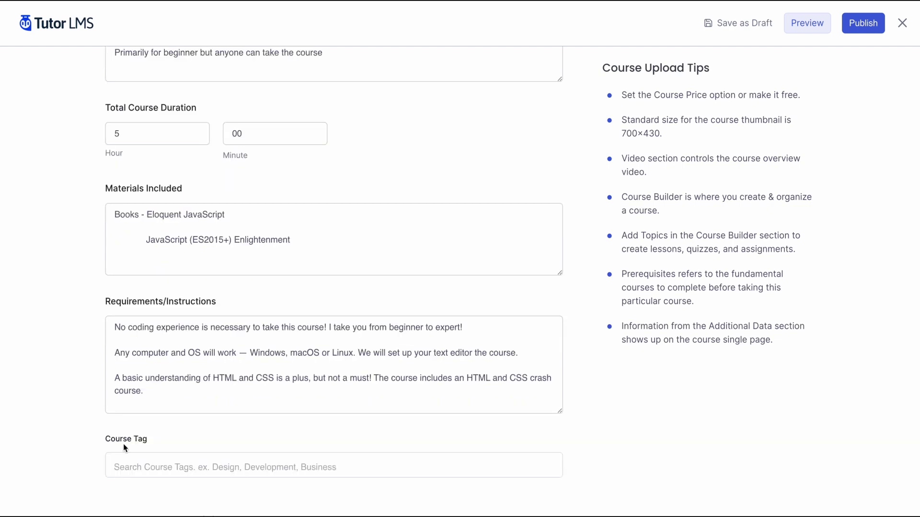
pyautogui.click(159, 457)
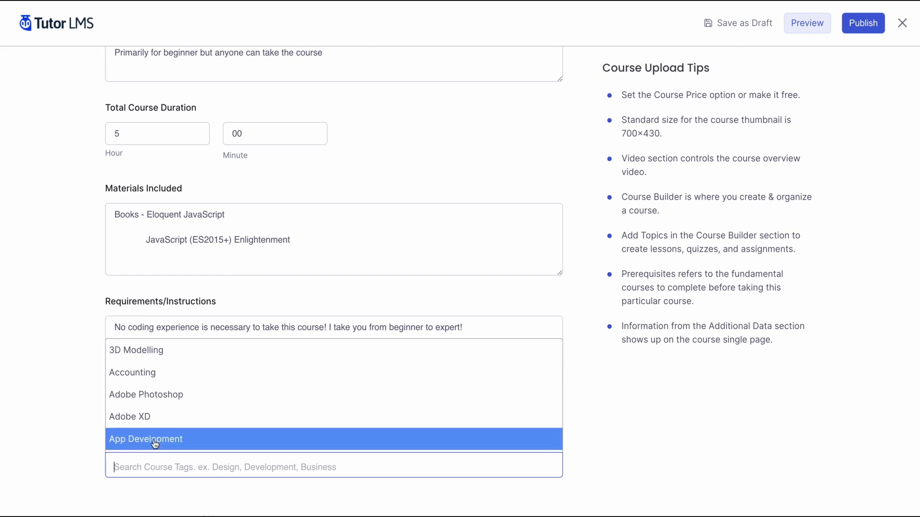
pyautogui.write('j')
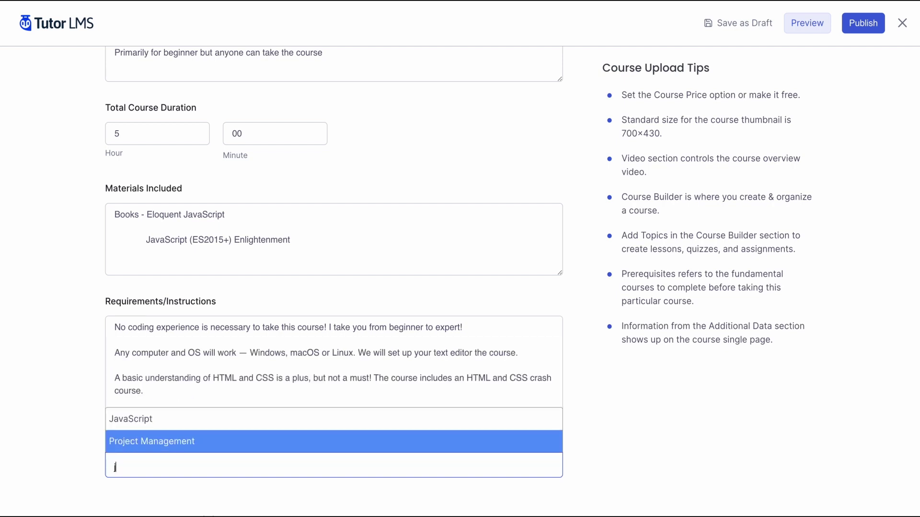
pyautogui.click(165, 423)
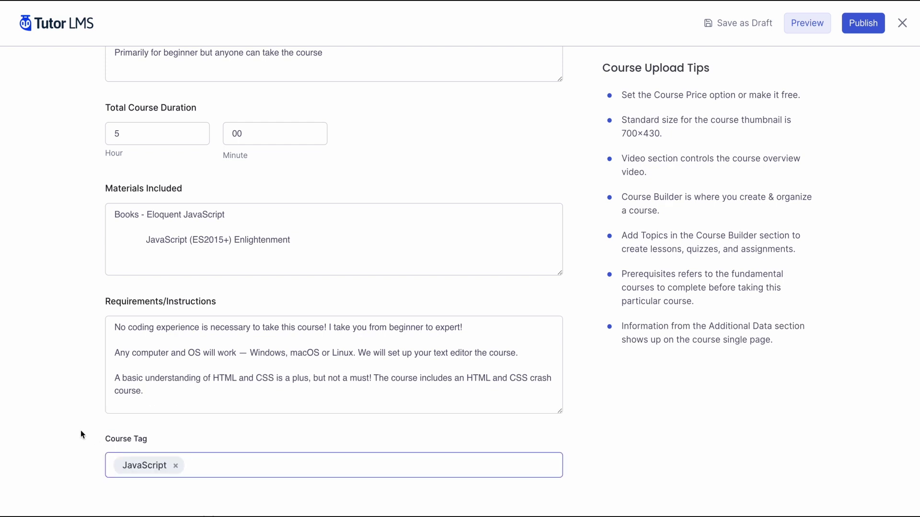
pyautogui.scroll(-10, 81, 430)
pyautogui.click(133, 144)
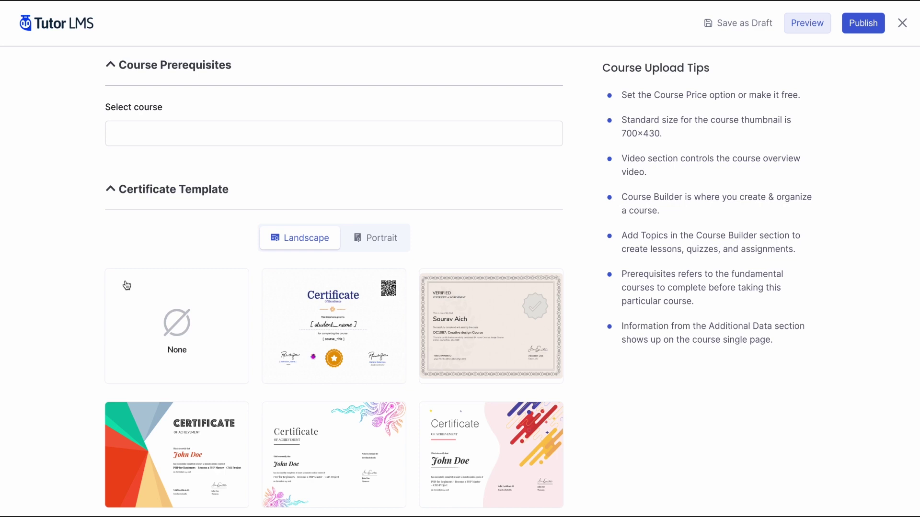
# Step: Select the second landscape card, the QR-code design, in Certificate Template
pyautogui.click(335, 315)
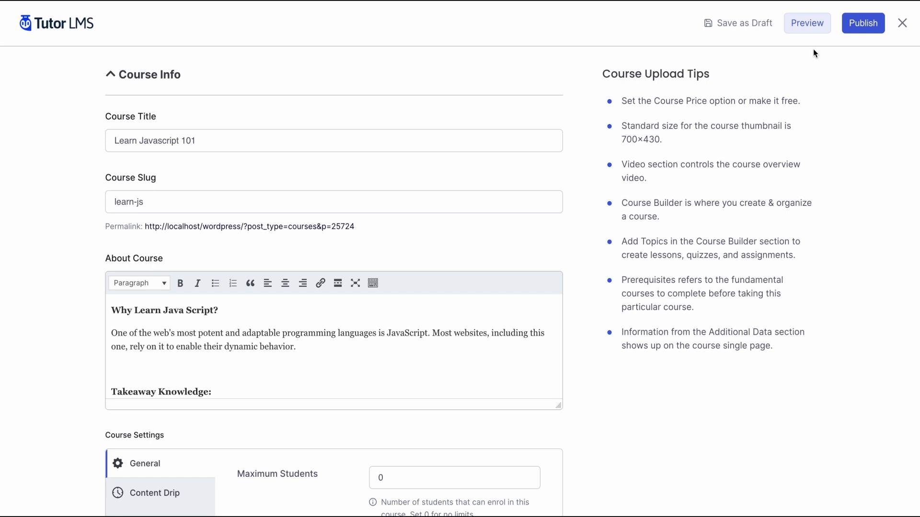
# Step: Save Learn Javascript 101 as a draft and preview its Beginner, 5-hour course page
pyautogui.click(733, 24)
pyautogui.click(808, 30)
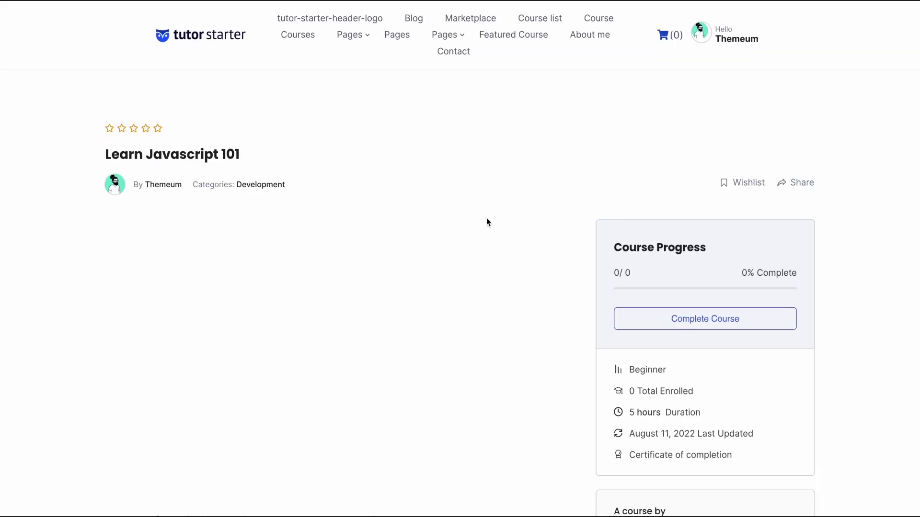
pyautogui.scroll(-2, 460, 244)
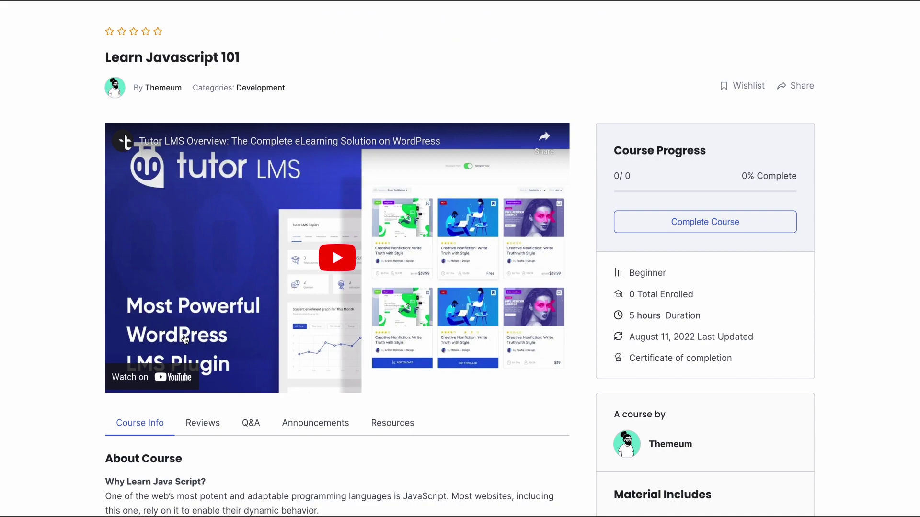
pyautogui.scroll(-2, 74, 382)
pyautogui.scroll(-6, 74, 382)
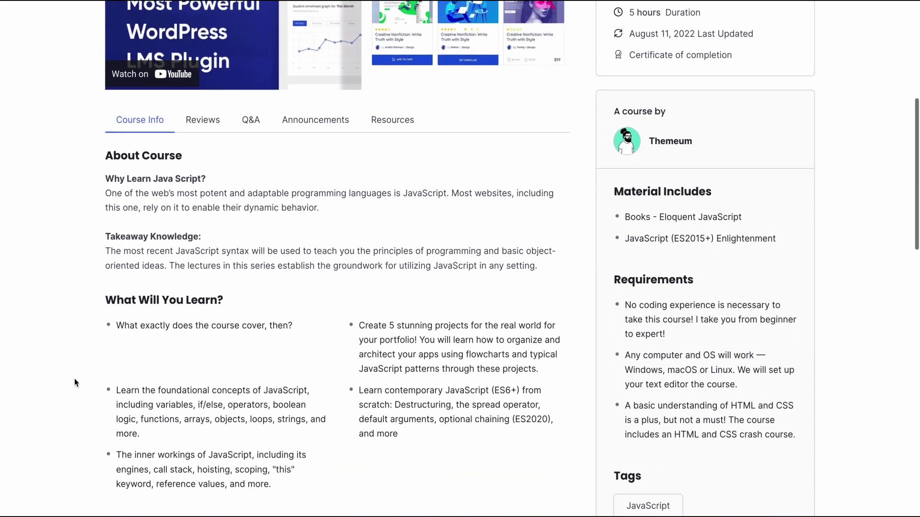
pyautogui.scroll(5, 73, 378)
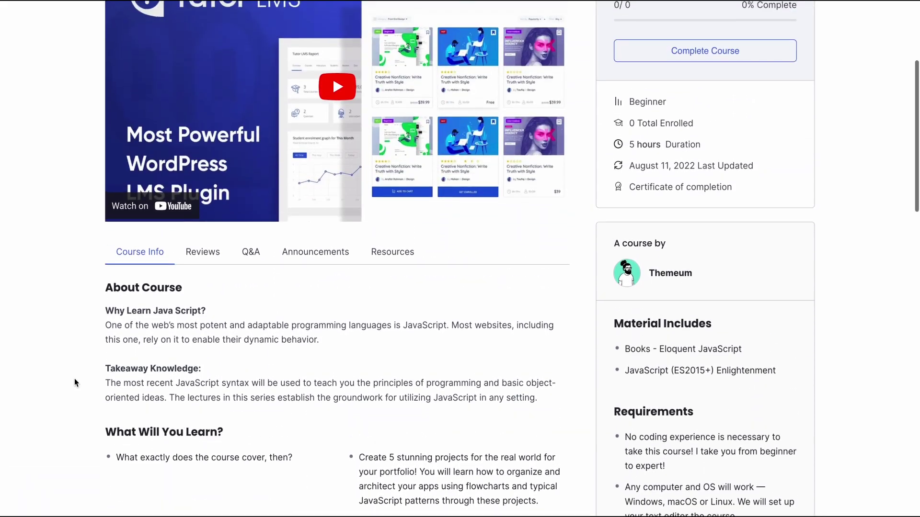
pyautogui.scroll(1, 74, 378)
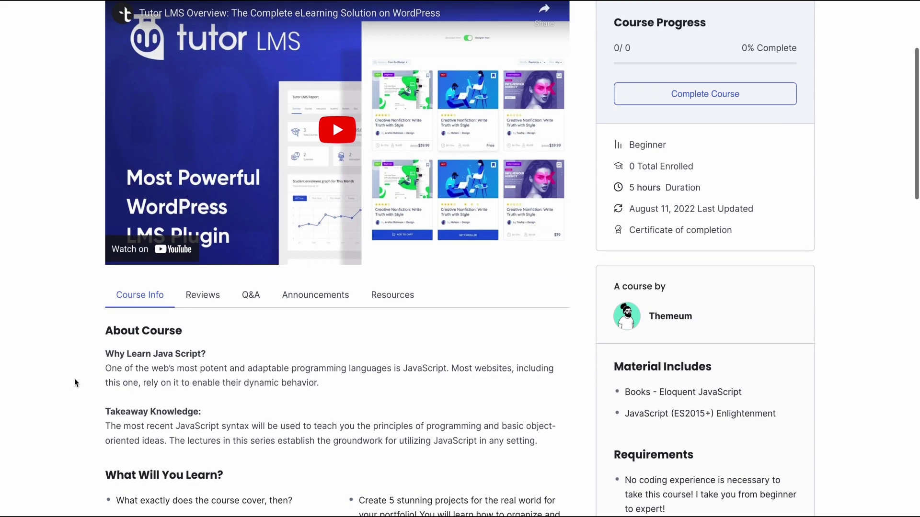
pyautogui.scroll(1, 73, 379)
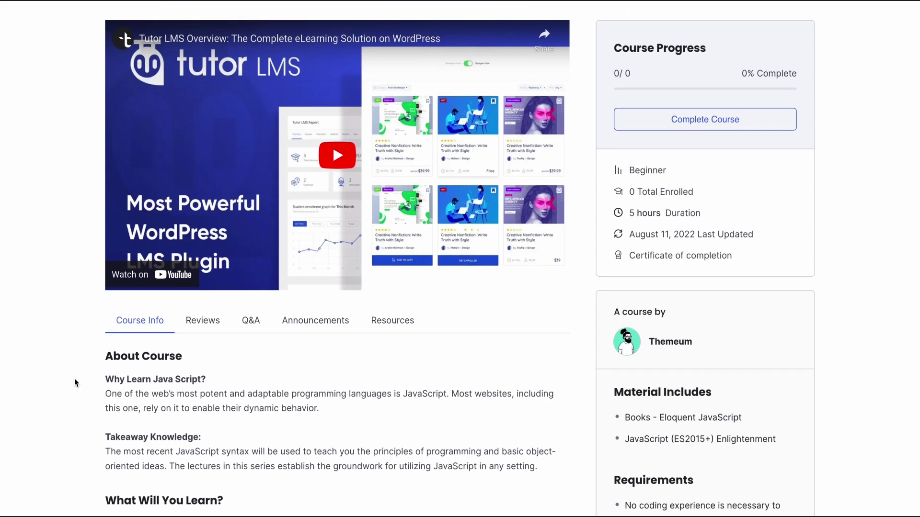
pyautogui.scroll(2, 74, 379)
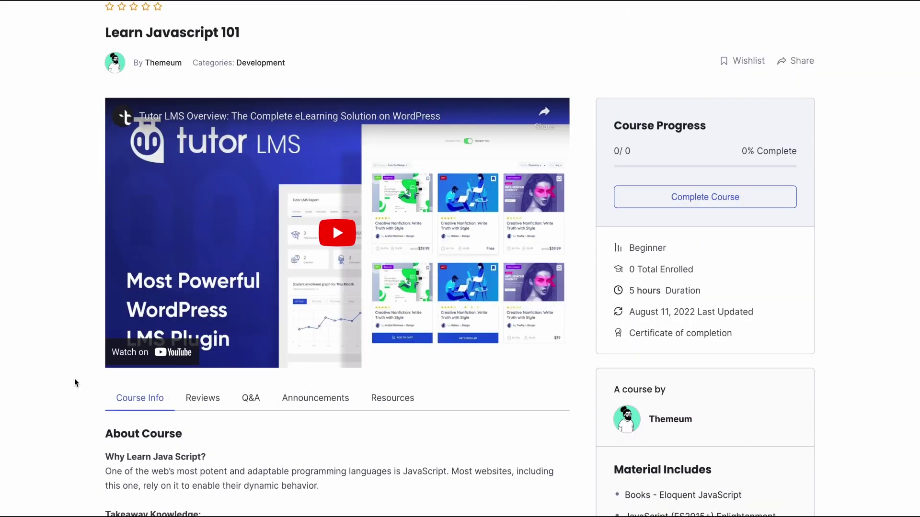